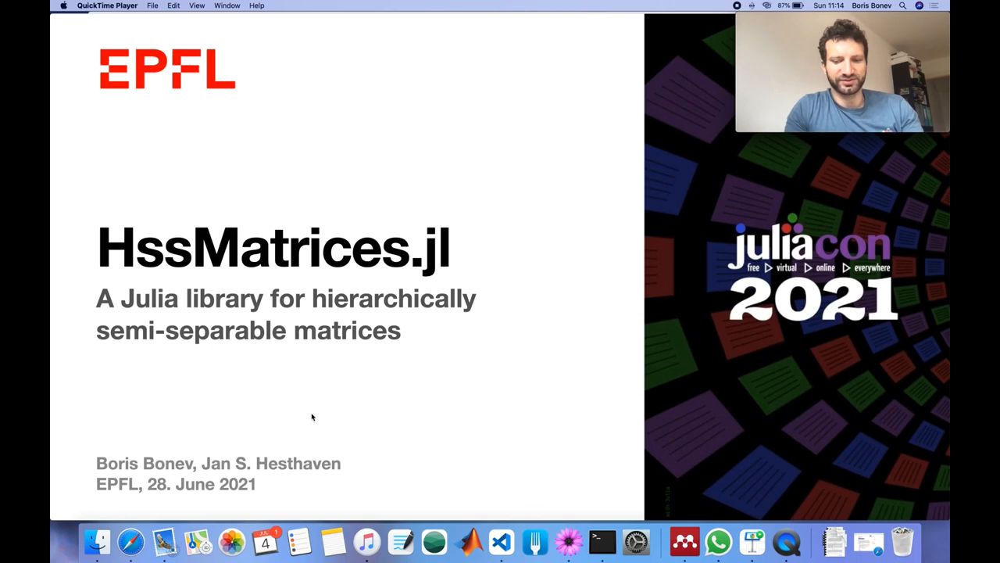
Bring Keynote with the HssMatrices.jl title slide to the front
{"action": "left_click", "coordinate": [284, 404]}
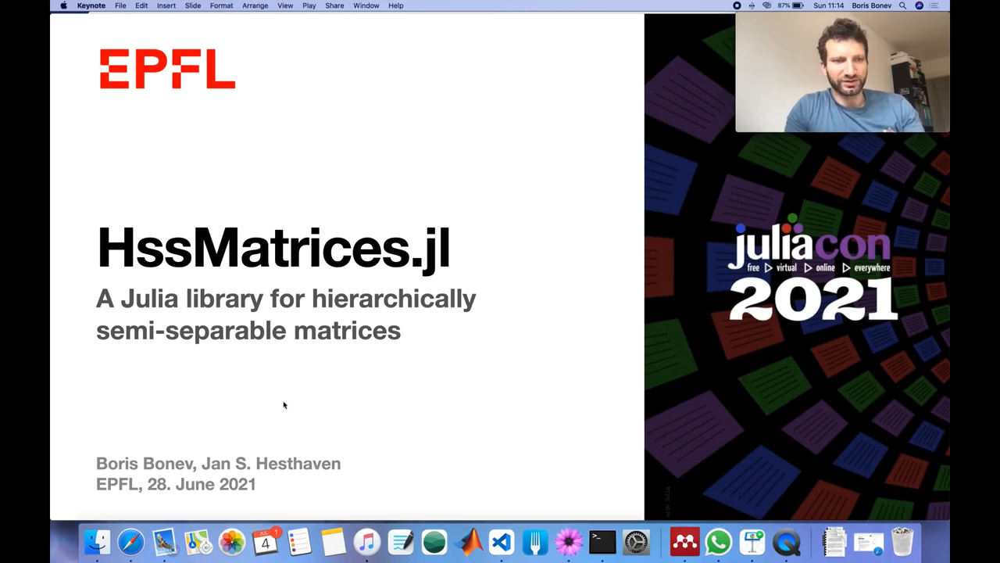
Advance to the 'What are HSS matrices?' slide with the factorization formula and block diagrams
{"action": "key", "text": "Down"}
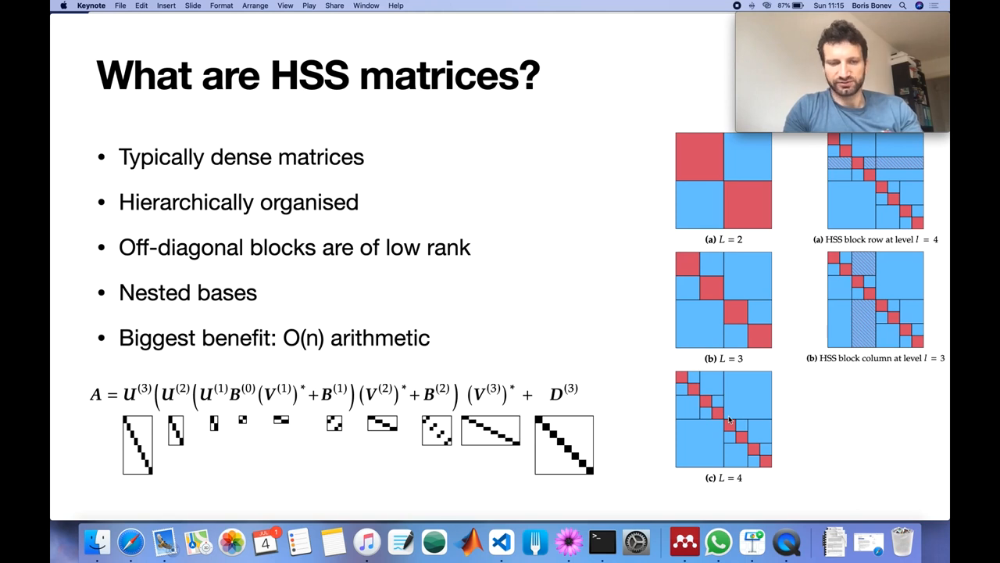
Advance through the 'What can you do with it?' slide to the applications slide
{"action": "key", "text": "Right"}
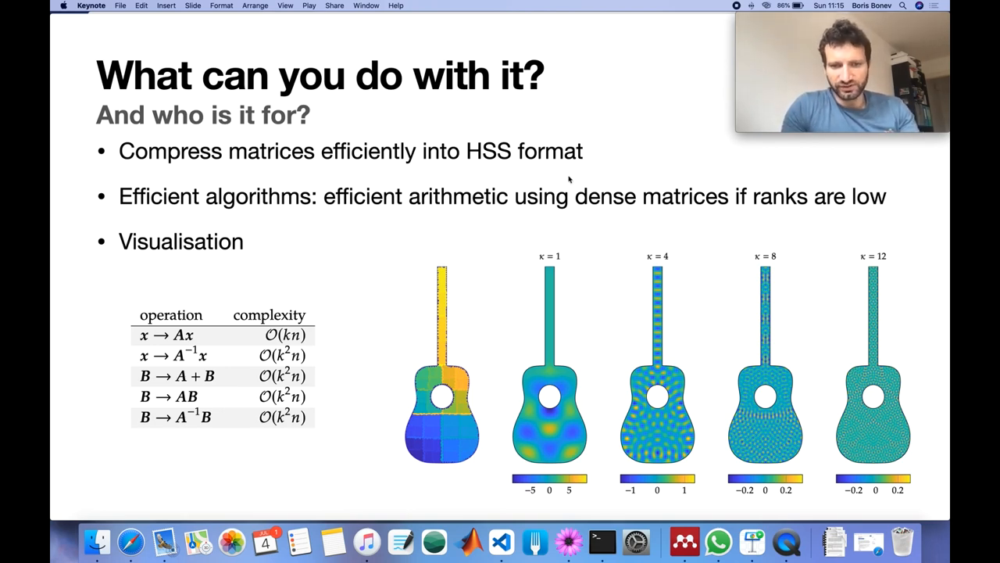
{"action": "key", "text": "Right"}
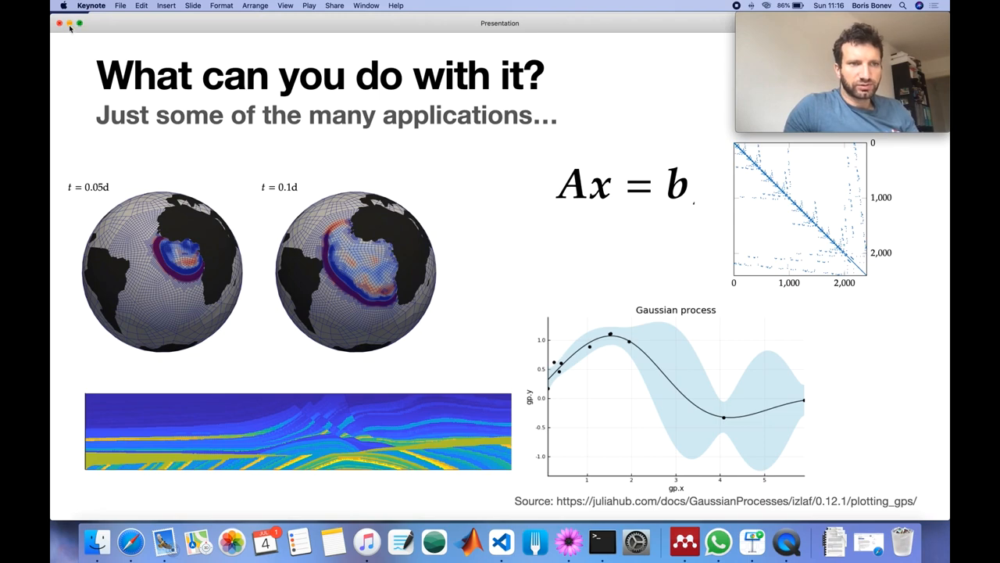
Hide Keynote and bring the Safari Pluto.jl notebook to the front
{"action": "left_click", "coordinate": [70, 24]}
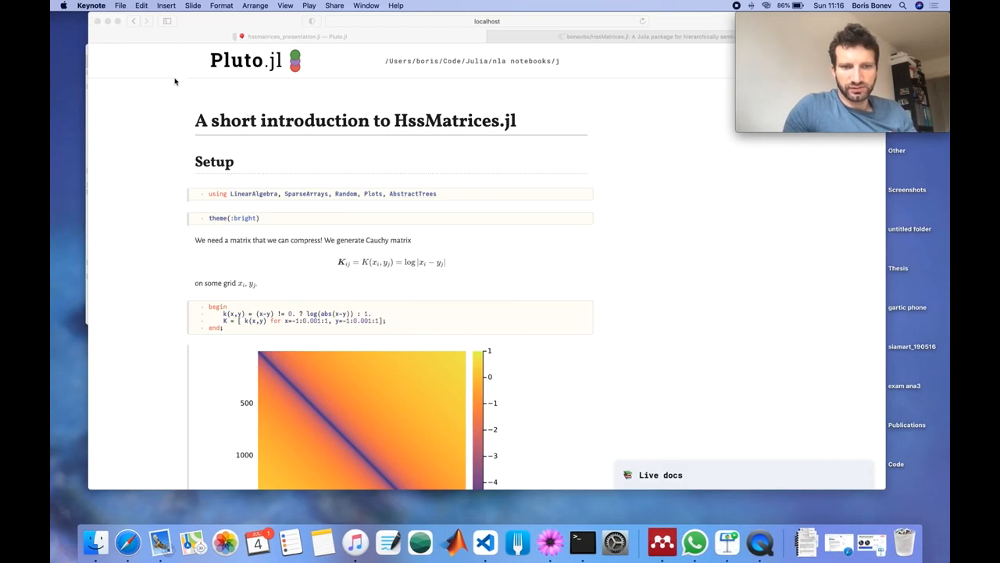
{"action": "left_click", "coordinate": [186, 25]}
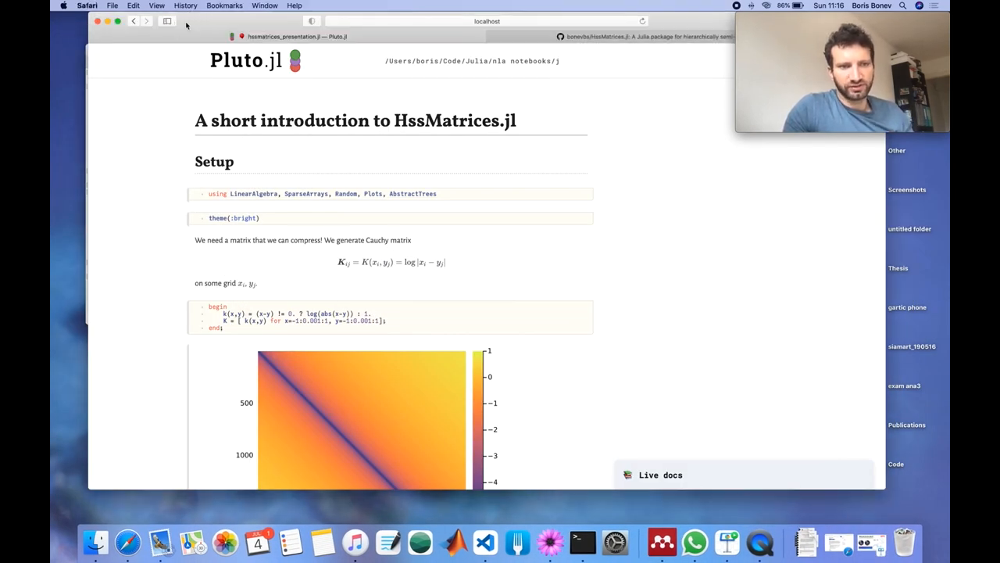
{"action": "mouse_move", "coordinate": [430, 262]}
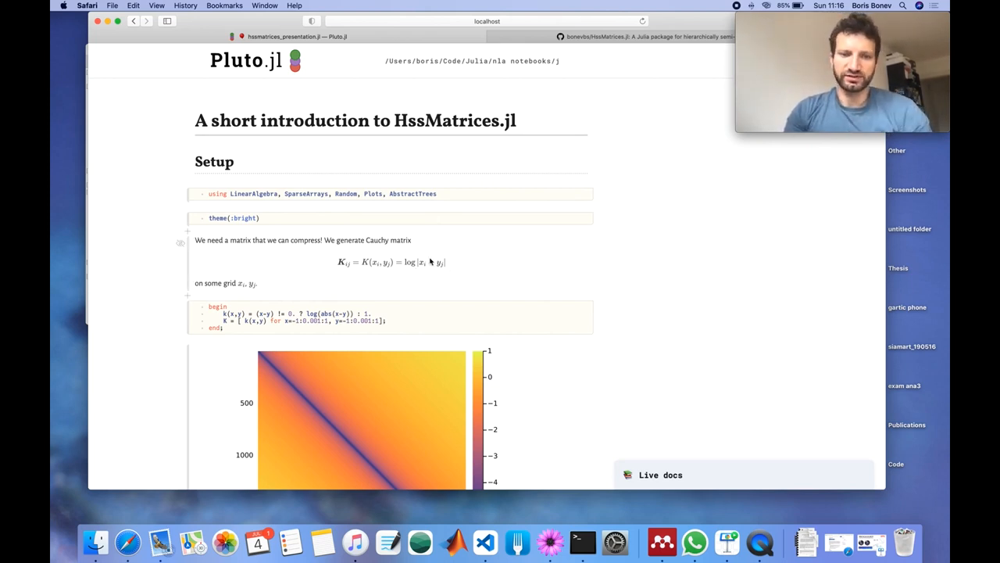
{"action": "scroll", "coordinate": [429, 390], "scroll_direction": "down", "scroll_amount": 6}
{"action": "mouse_move", "coordinate": [429, 393]}
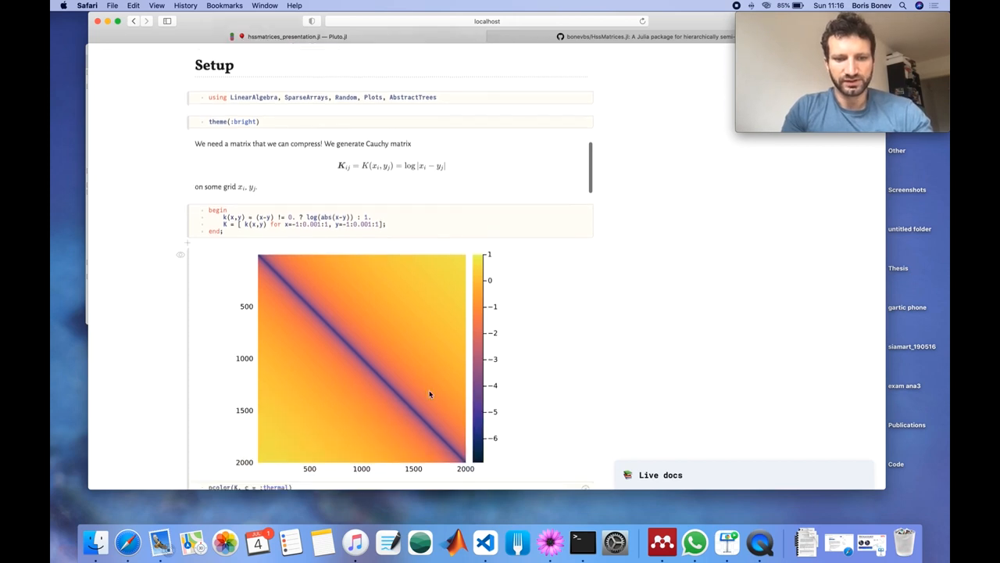
{"action": "scroll", "coordinate": [429, 394], "scroll_direction": "down", "scroll_amount": 5}
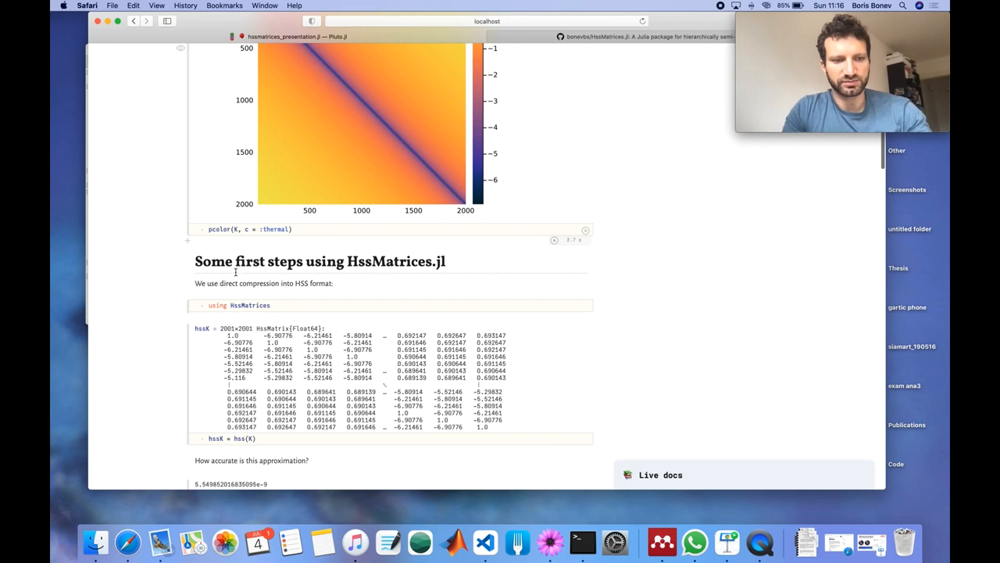
{"action": "mouse_move", "coordinate": [235, 305]}
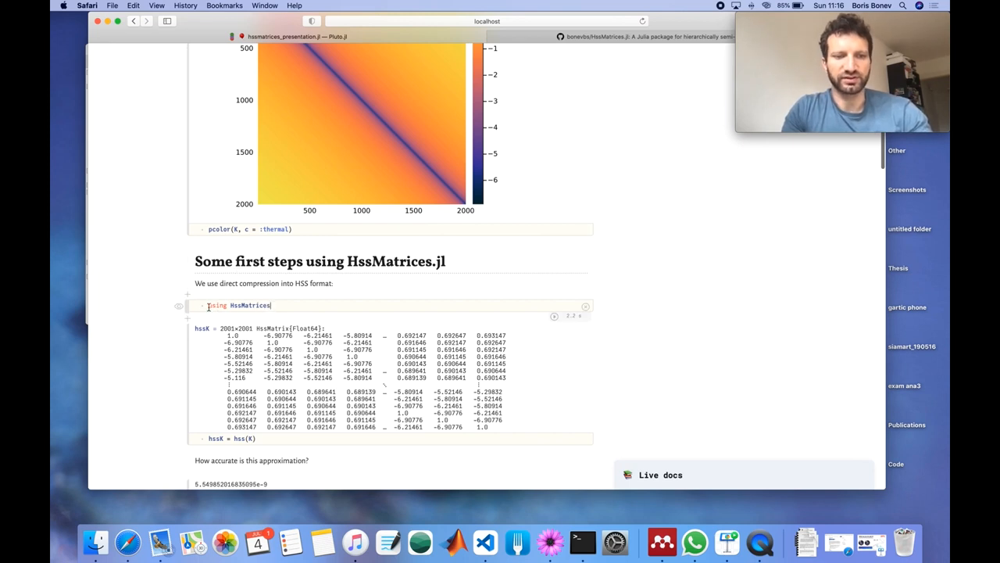
Highlight the using HssMatrices line, the HssMatrix output type, and the relative error expression
{"action": "left_click_drag", "start_coordinate": [209, 306], "coordinate": [273, 305]}
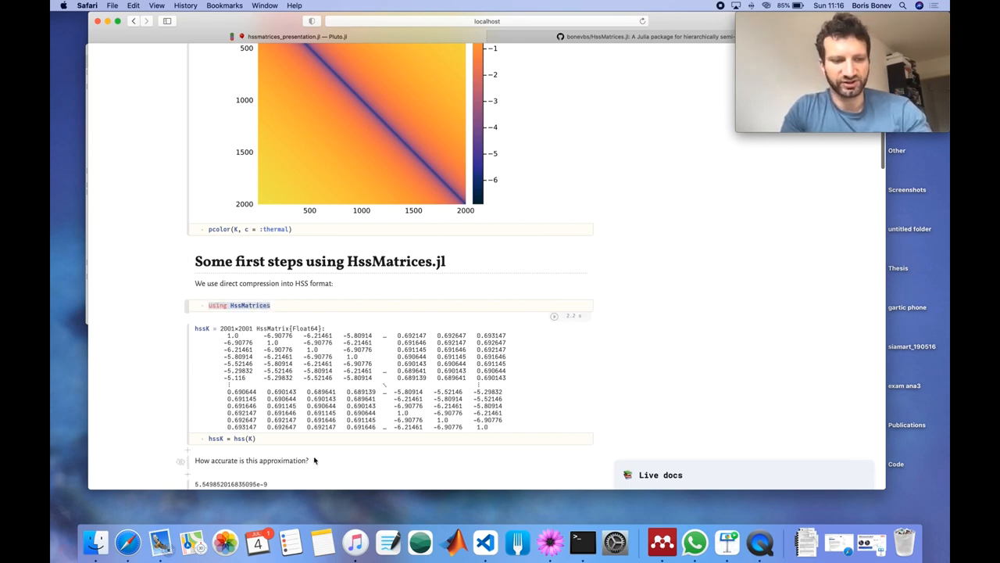
{"action": "scroll", "coordinate": [315, 459], "scroll_direction": "down", "scroll_amount": 2}
{"action": "left_click", "coordinate": [236, 395]}
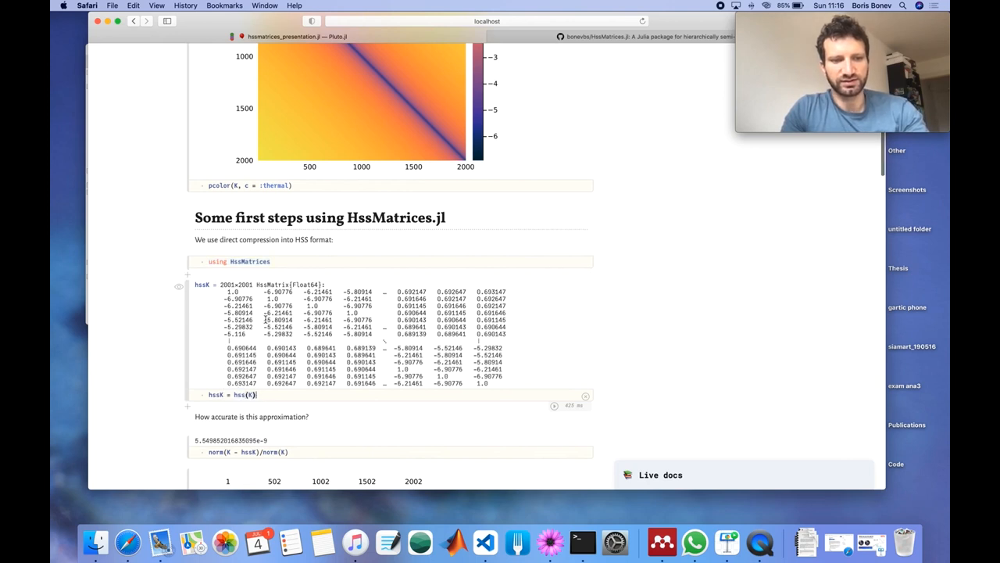
{"action": "left_click_drag", "start_coordinate": [221, 283], "coordinate": [325, 283]}
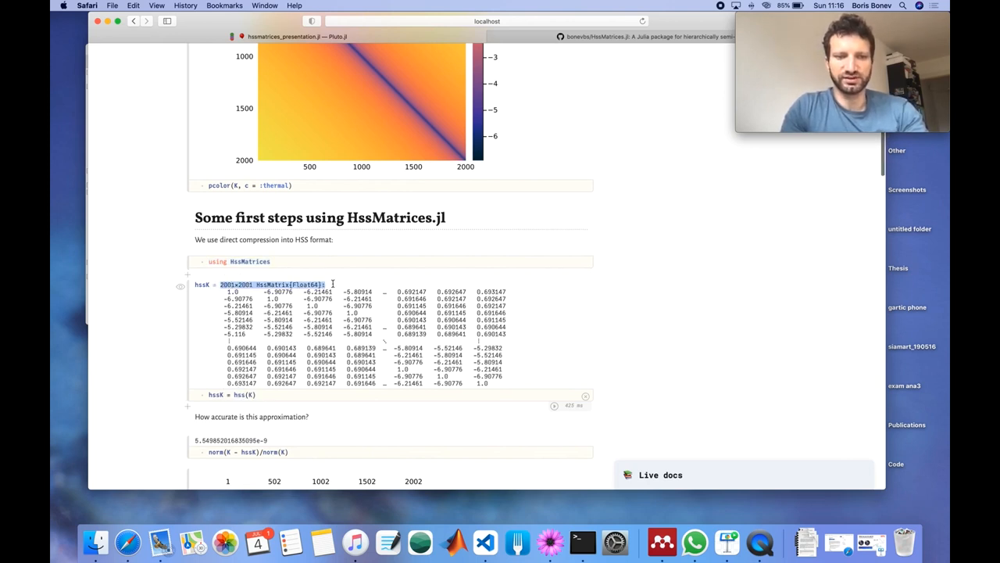
{"action": "scroll", "coordinate": [328, 336], "scroll_direction": "down", "scroll_amount": 3}
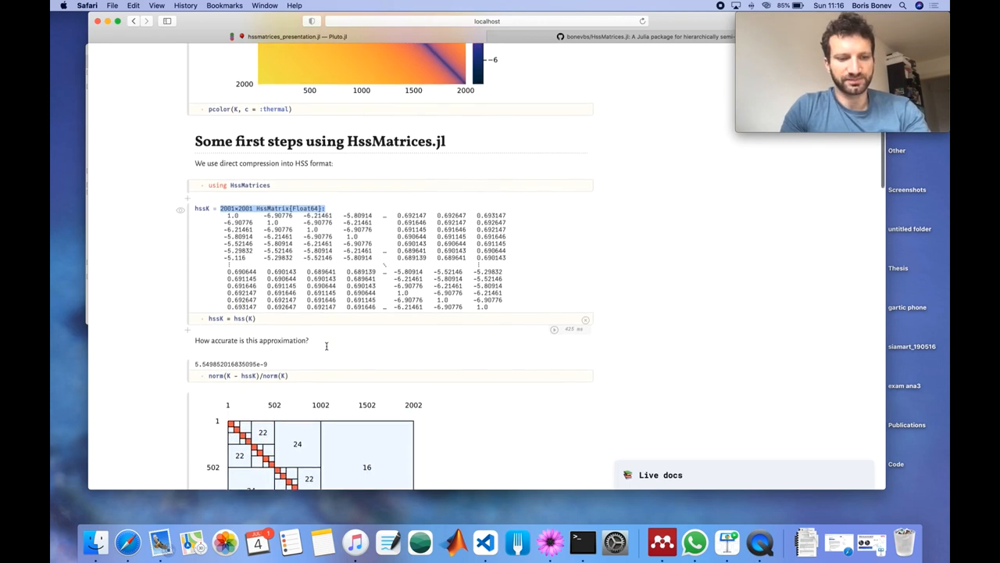
{"action": "scroll", "coordinate": [327, 350], "scroll_direction": "down", "scroll_amount": 2}
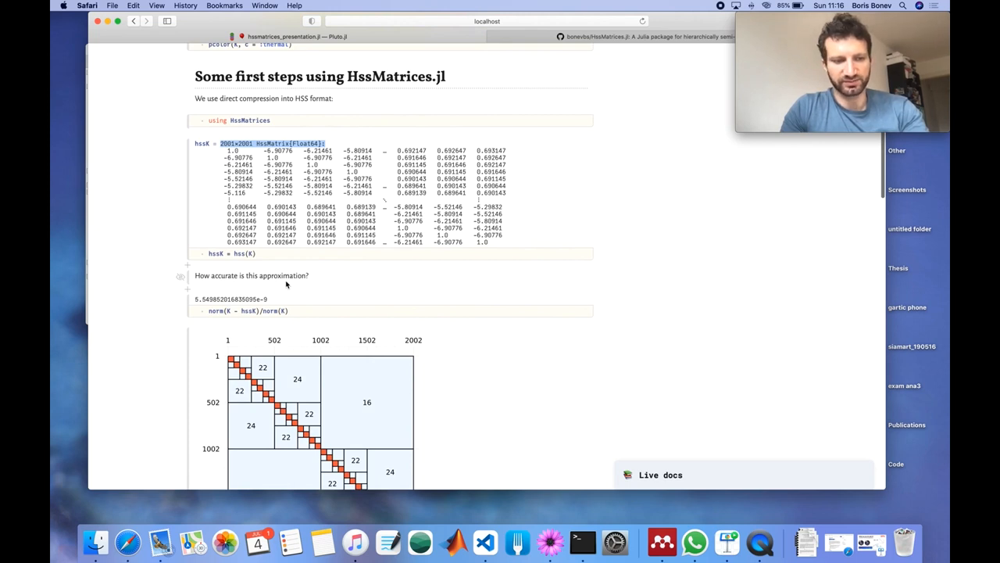
{"action": "mouse_move", "coordinate": [234, 369]}
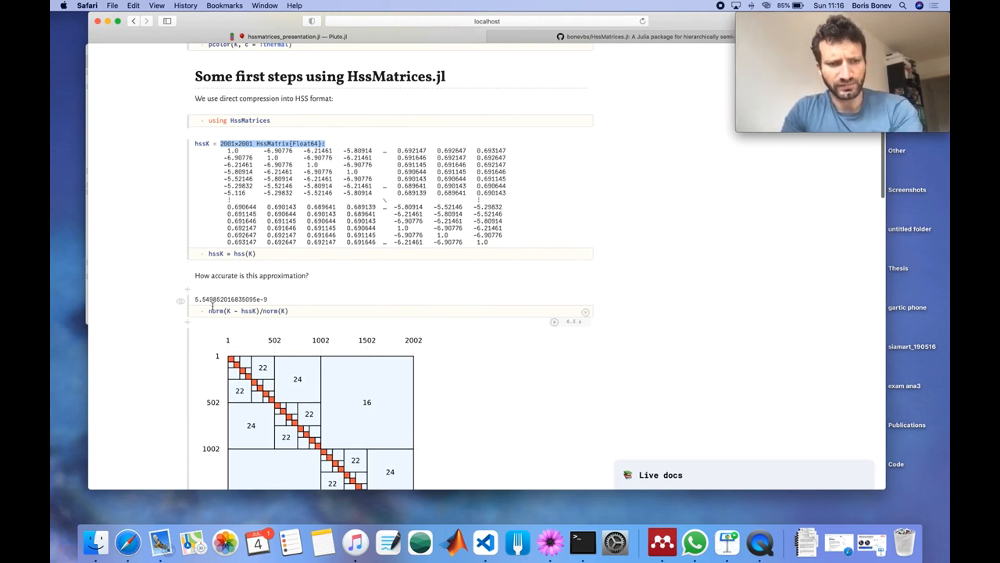
{"action": "left_click_drag", "start_coordinate": [209, 310], "coordinate": [300, 311]}
{"action": "left_click", "coordinate": [300, 311]}
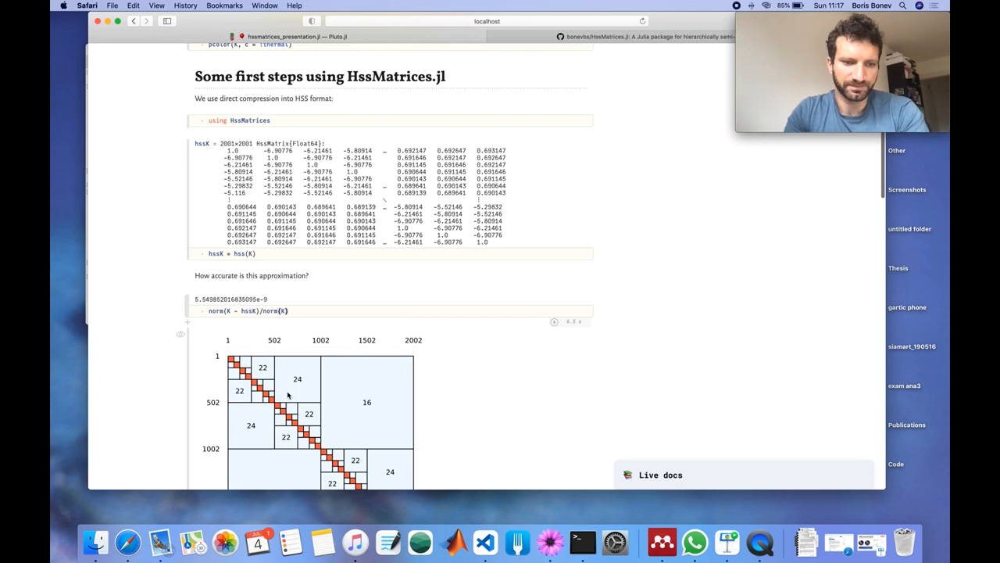
{"action": "scroll", "coordinate": [288, 395], "scroll_direction": "down", "scroll_amount": 4}
{"action": "scroll", "coordinate": [288, 395], "scroll_direction": "down", "scroll_amount": 2}
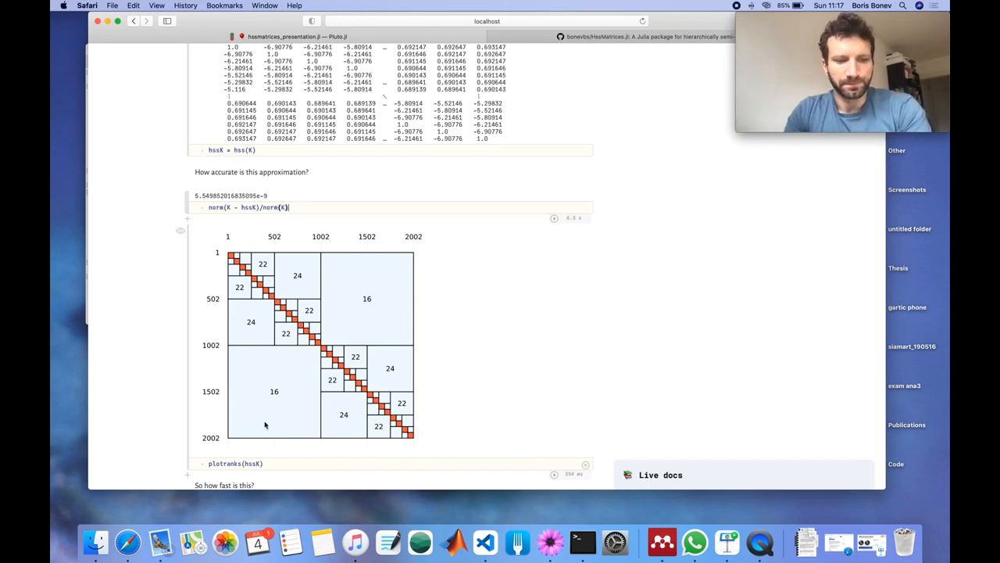
Highlight the plotranks(hssK) code, then clear the highlight
{"action": "left_click_drag", "start_coordinate": [268, 463], "coordinate": [210, 463]}
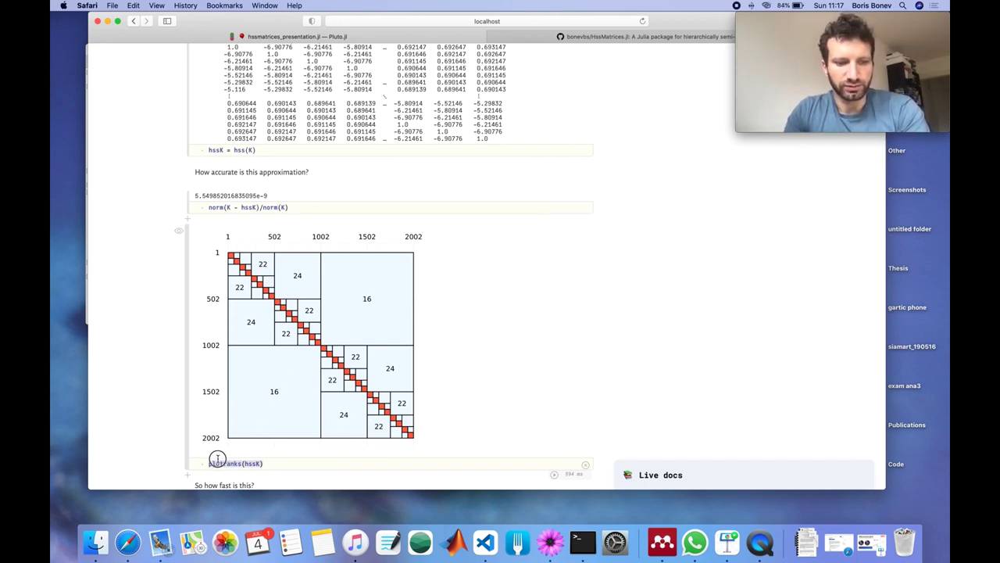
{"action": "left_click", "coordinate": [266, 463]}
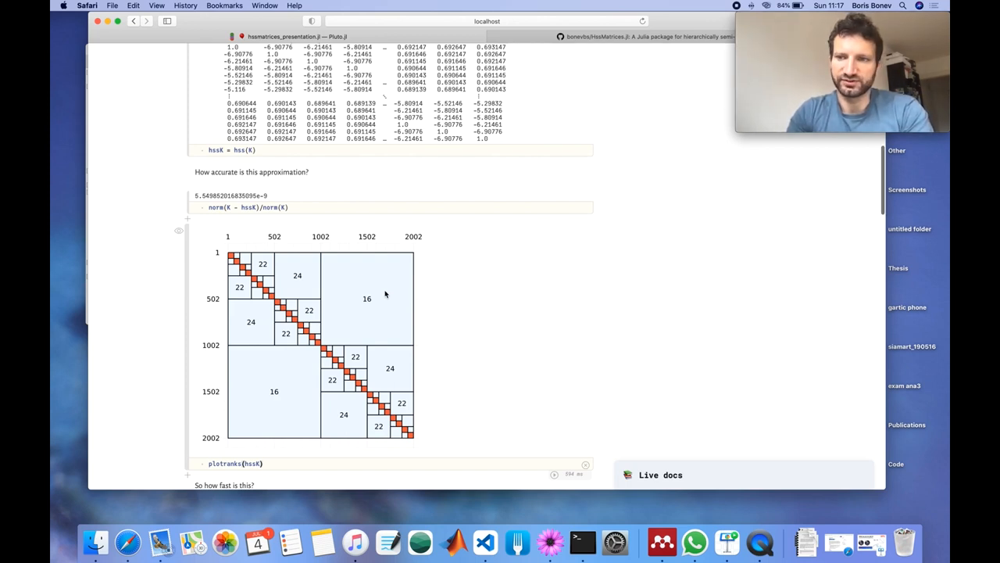
{"action": "scroll", "coordinate": [385, 335], "scroll_direction": "down", "scroll_amount": 3}
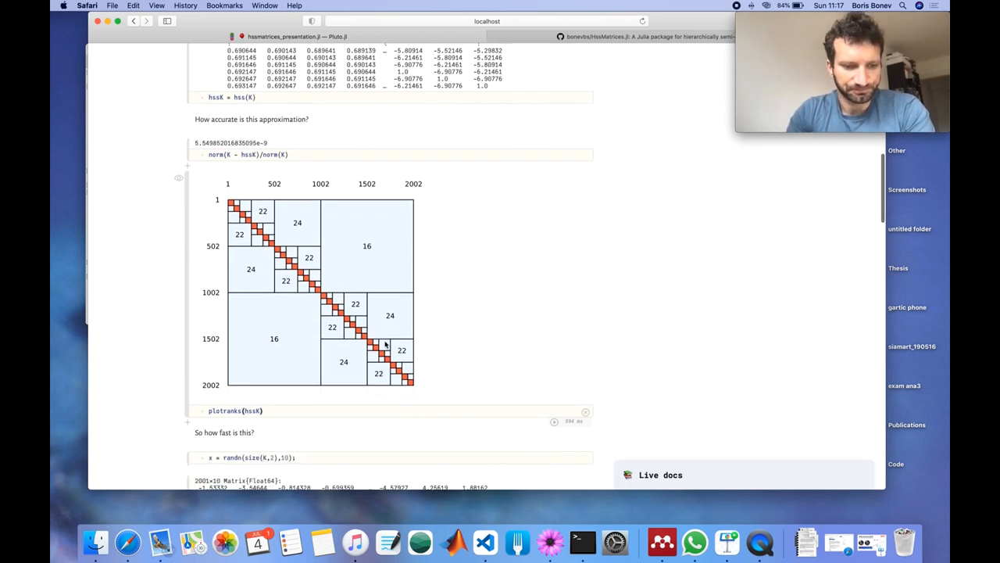
{"action": "scroll", "coordinate": [385, 335], "scroll_direction": "down", "scroll_amount": 3}
{"action": "scroll", "coordinate": [386, 334], "scroll_direction": "down", "scroll_amount": 2}
{"action": "scroll", "coordinate": [386, 335], "scroll_direction": "down", "scroll_amount": 2}
{"action": "scroll", "coordinate": [299, 264], "scroll_direction": "down", "scroll_amount": 1}
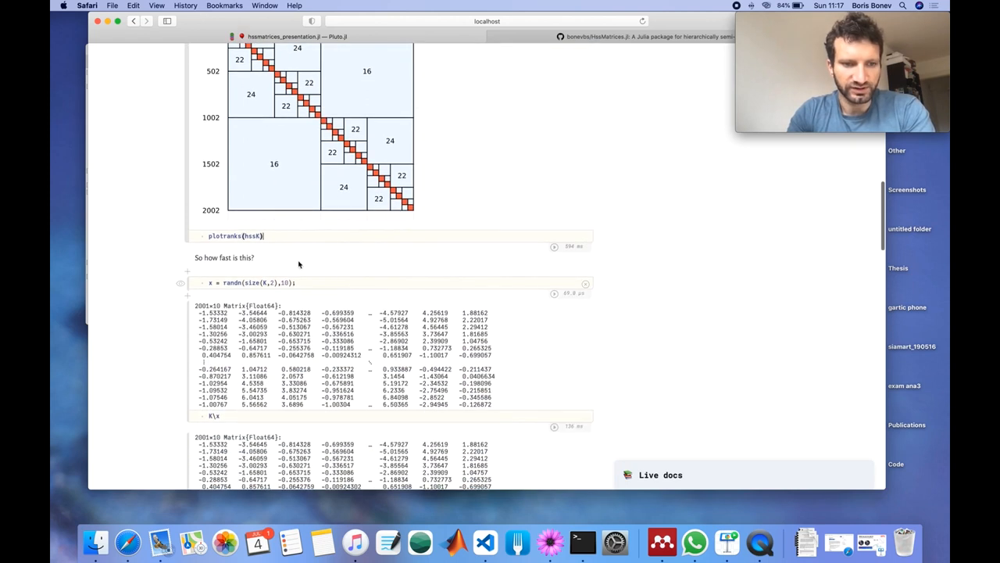
Review the randn random vector cell and the K\x solve cell, highlighting hssK\x
{"action": "left_click", "coordinate": [210, 283]}
{"action": "left_click", "coordinate": [296, 282]}
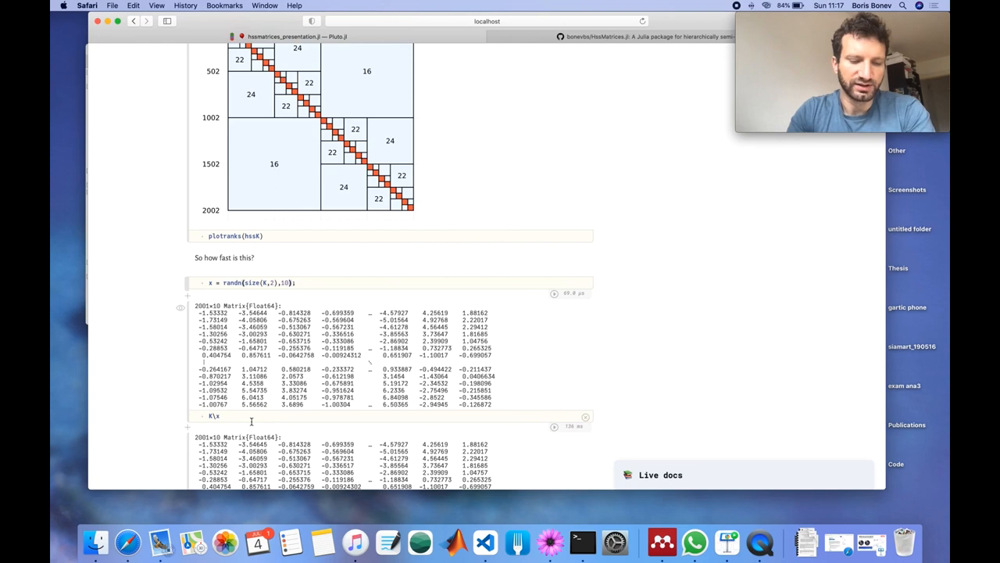
{"action": "left_click", "coordinate": [218, 417]}
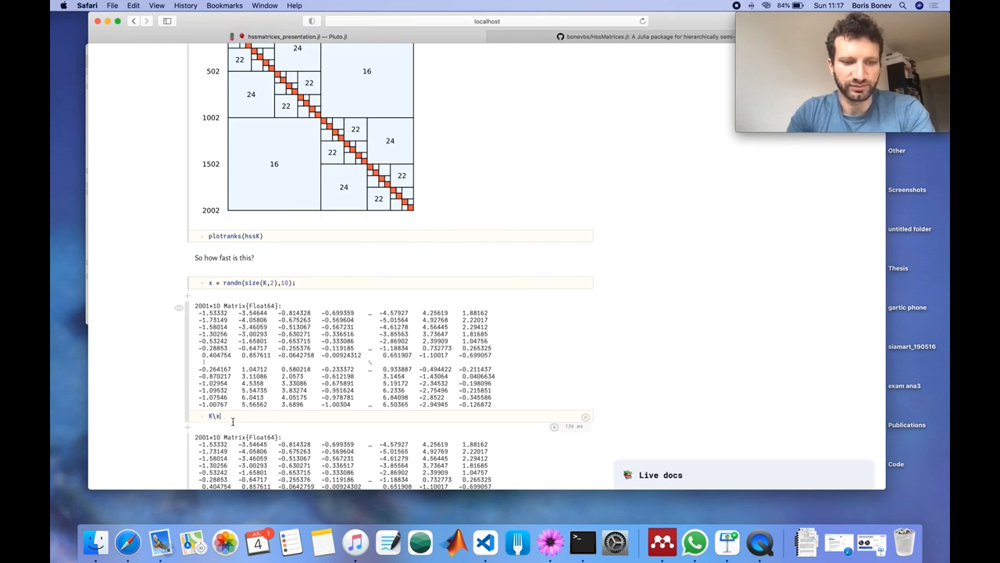
{"action": "scroll", "coordinate": [225, 415], "scroll_direction": "down", "scroll_amount": 5}
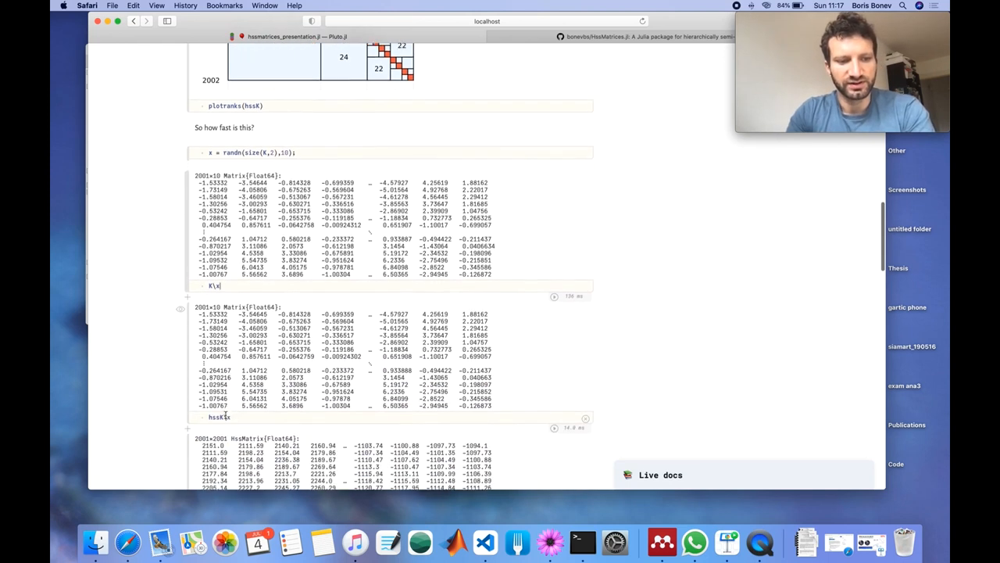
{"action": "left_click_drag", "start_coordinate": [237, 415], "coordinate": [197, 417]}
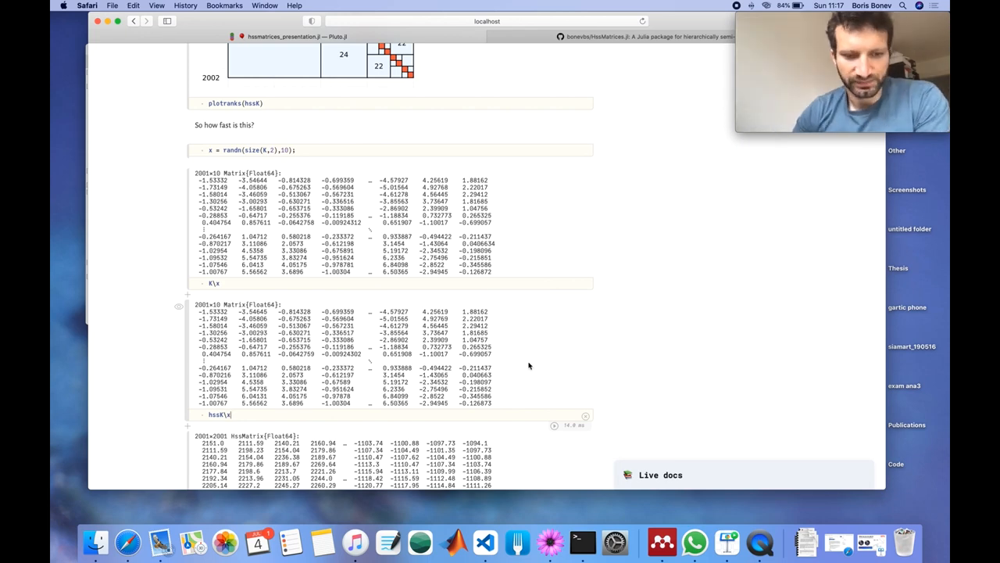
{"action": "scroll", "coordinate": [530, 366], "scroll_direction": "down", "scroll_amount": 10}
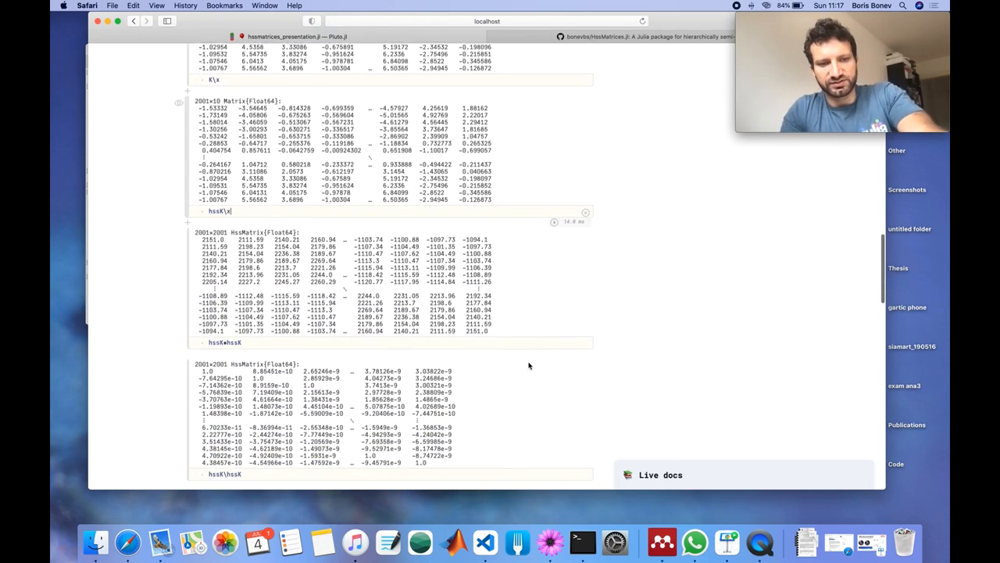
{"action": "scroll", "coordinate": [529, 366], "scroll_direction": "up", "scroll_amount": 5}
{"action": "scroll", "coordinate": [553, 197], "scroll_direction": "up", "scroll_amount": 5}
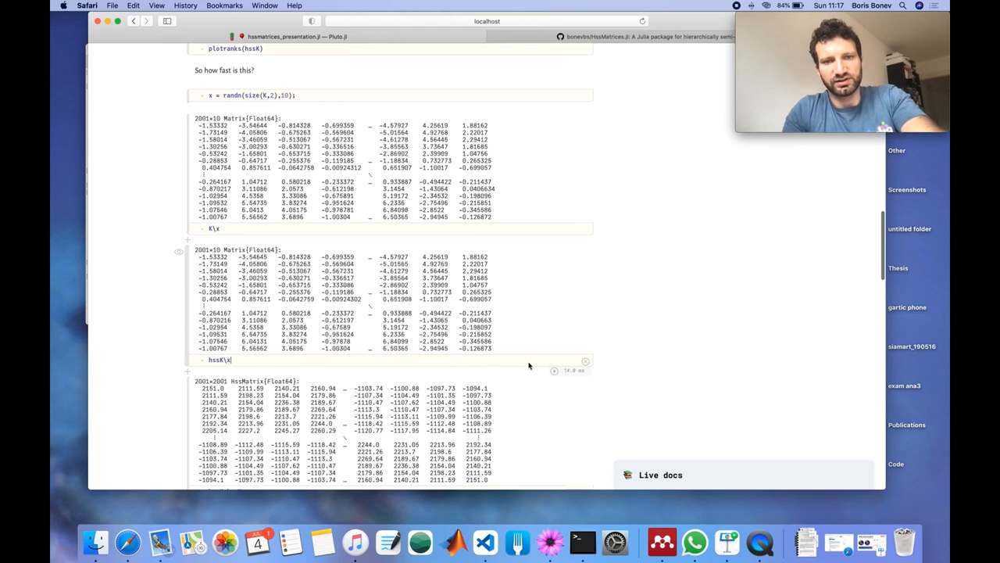
Switch to the HssMatrices.jl GitHub repository tab
{"action": "left_click", "coordinate": [601, 37]}
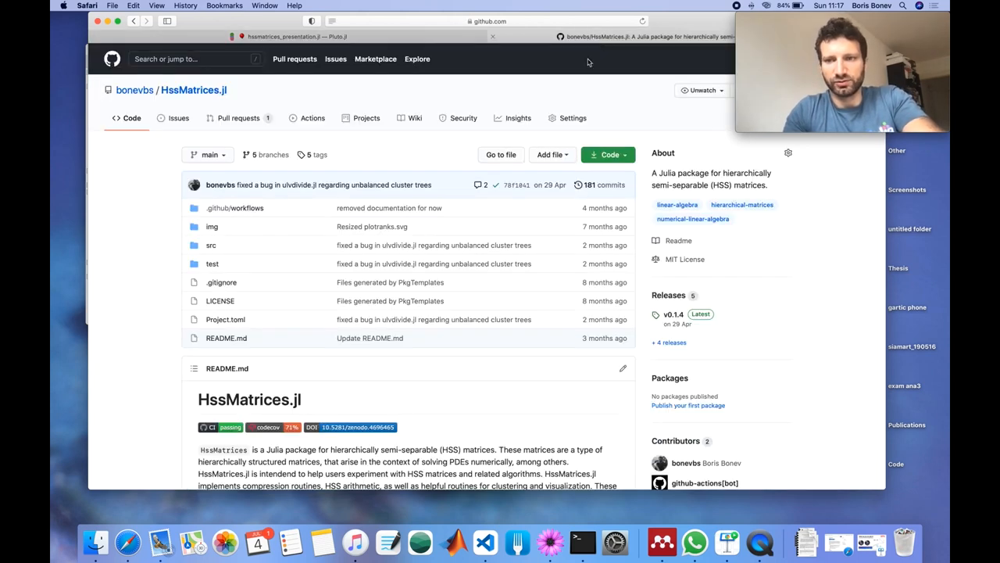
{"action": "scroll", "coordinate": [393, 378], "scroll_direction": "down", "scroll_amount": 4}
{"action": "scroll", "coordinate": [392, 377], "scroll_direction": "down", "scroll_amount": 4}
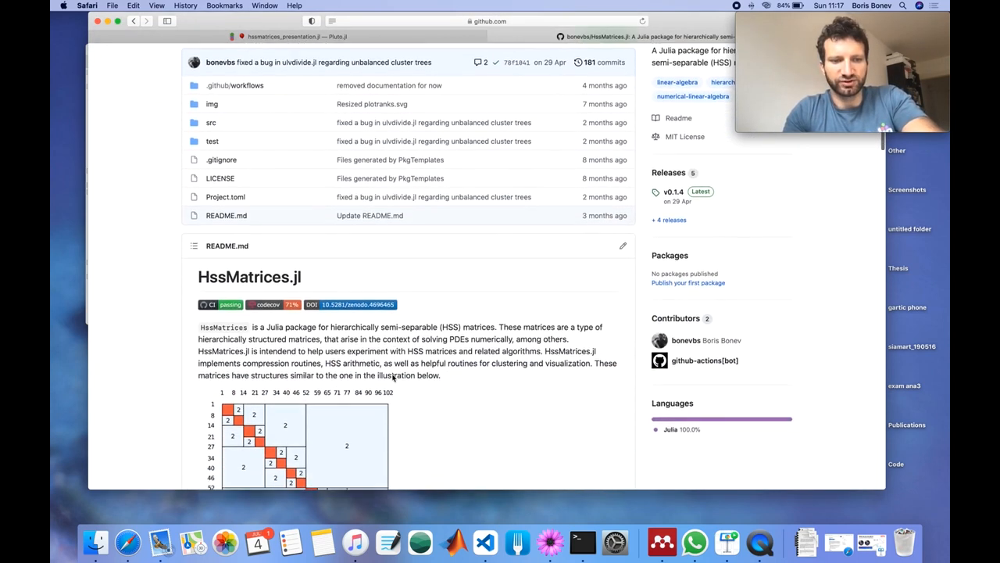
{"action": "scroll", "coordinate": [393, 377], "scroll_direction": "down", "scroll_amount": 4}
{"action": "scroll", "coordinate": [393, 378], "scroll_direction": "down", "scroll_amount": 4}
{"action": "scroll", "coordinate": [393, 378], "scroll_direction": "down", "scroll_amount": 4}
{"action": "scroll", "coordinate": [392, 378], "scroll_direction": "down", "scroll_amount": 4}
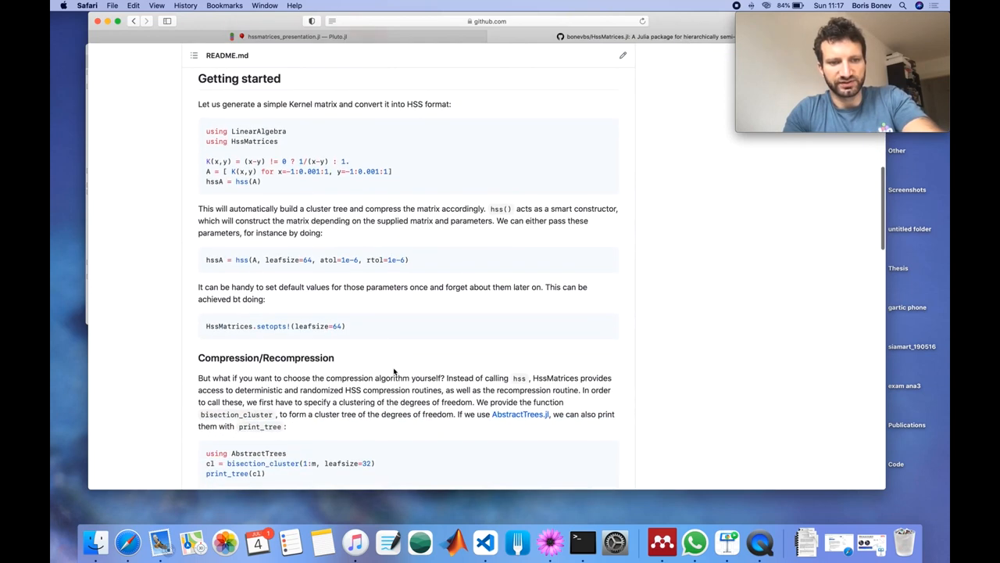
{"action": "scroll", "coordinate": [392, 378], "scroll_direction": "down", "scroll_amount": 4}
{"action": "scroll", "coordinate": [393, 363], "scroll_direction": "down", "scroll_amount": 4}
{"action": "scroll", "coordinate": [393, 363], "scroll_direction": "down", "scroll_amount": 4}
{"action": "scroll", "coordinate": [393, 363], "scroll_direction": "down", "scroll_amount": 4}
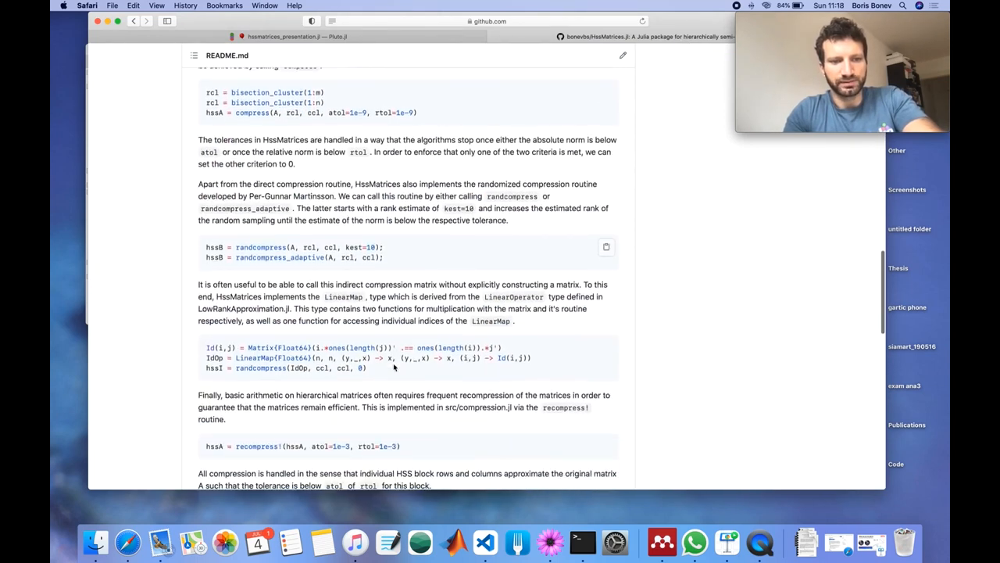
{"action": "scroll", "coordinate": [393, 363], "scroll_direction": "down", "scroll_amount": 4}
{"action": "scroll", "coordinate": [394, 366], "scroll_direction": "down", "scroll_amount": 4}
{"action": "scroll", "coordinate": [394, 366], "scroll_direction": "down", "scroll_amount": 2}
{"action": "scroll", "coordinate": [394, 366], "scroll_direction": "down", "scroll_amount": 2}
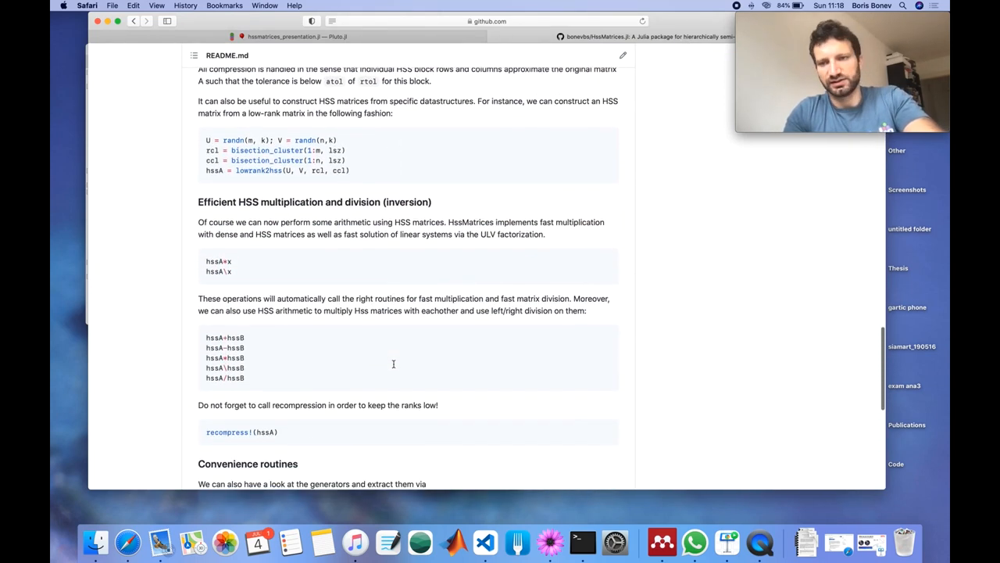